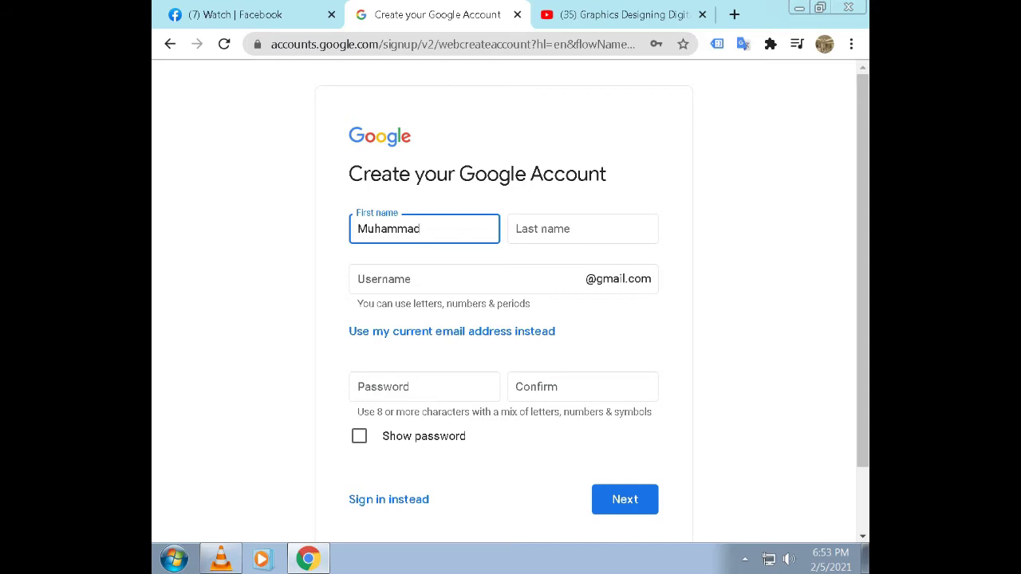
# Step: Enter the account holder's last name in the Last name field beside the first name
pyautogui.click(517, 229)
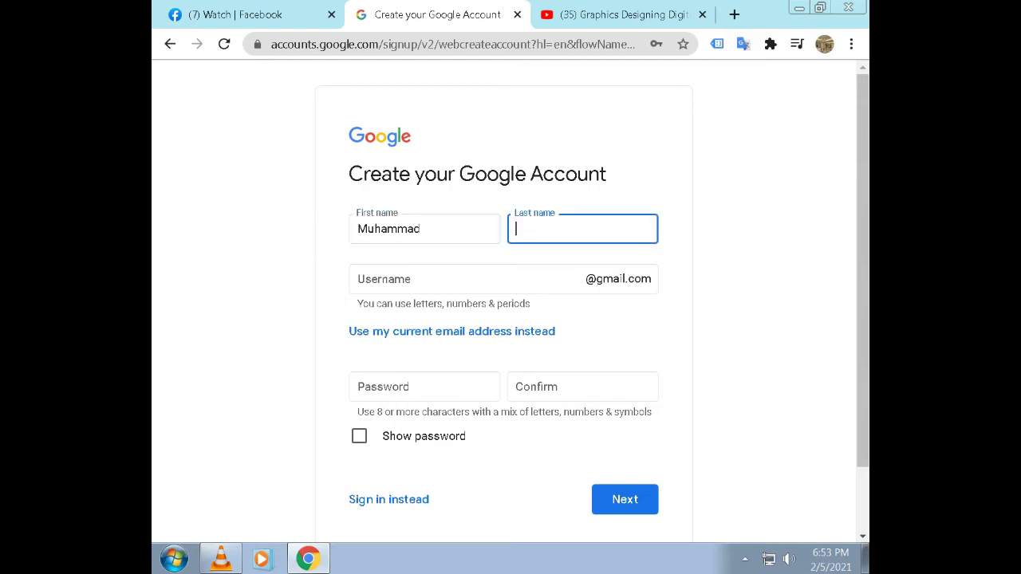
pyautogui.write('Hamza')
pyautogui.press('Tab')
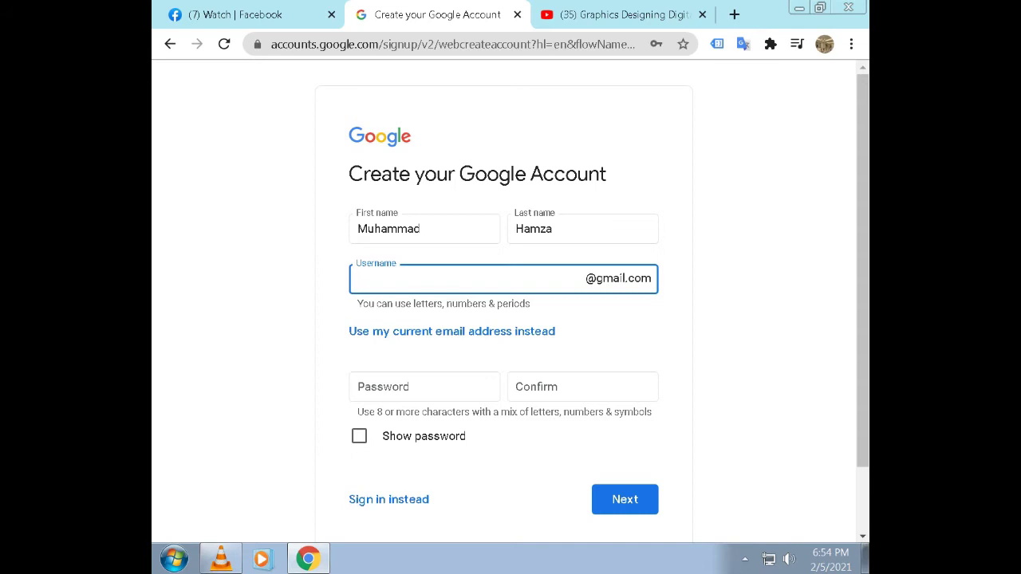
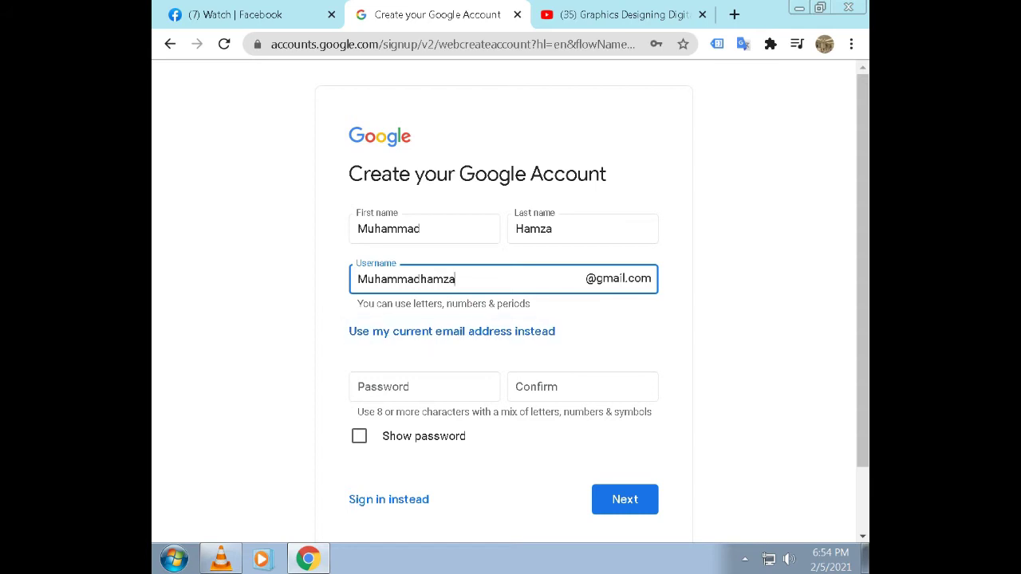
# Step: Enter a username built from the full name and tick Show password
pyautogui.click(359, 435)
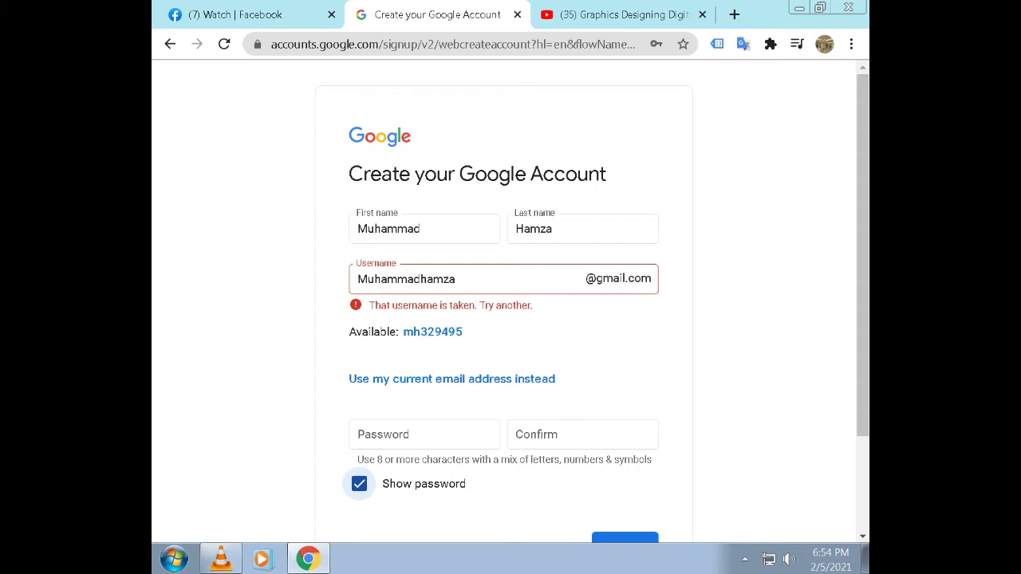
# Step: Append 123 to the username, try Google's suggested name, then type a new username ending in 123
pyautogui.click(459, 279)
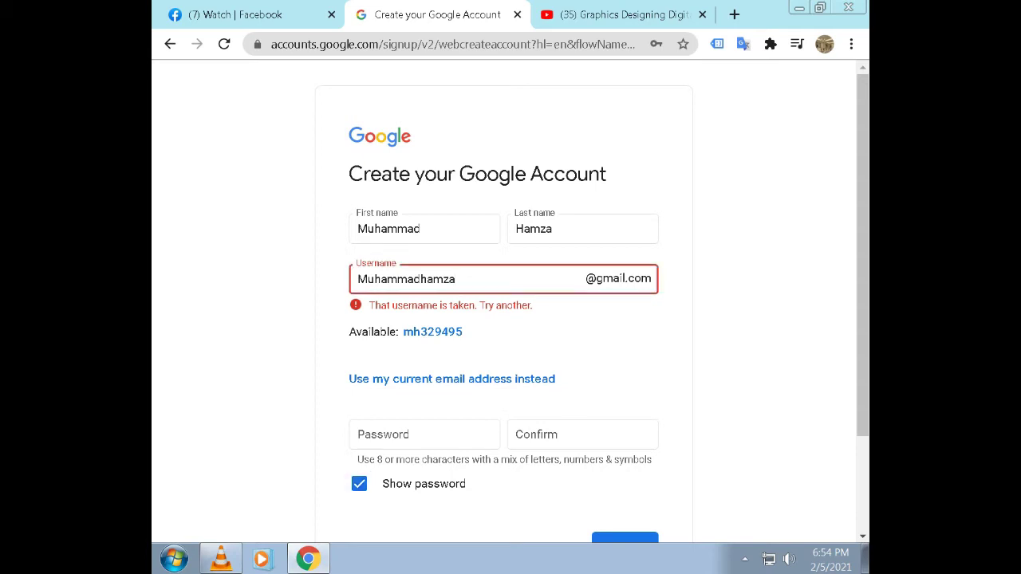
pyautogui.write('123')
pyautogui.click(432, 332)
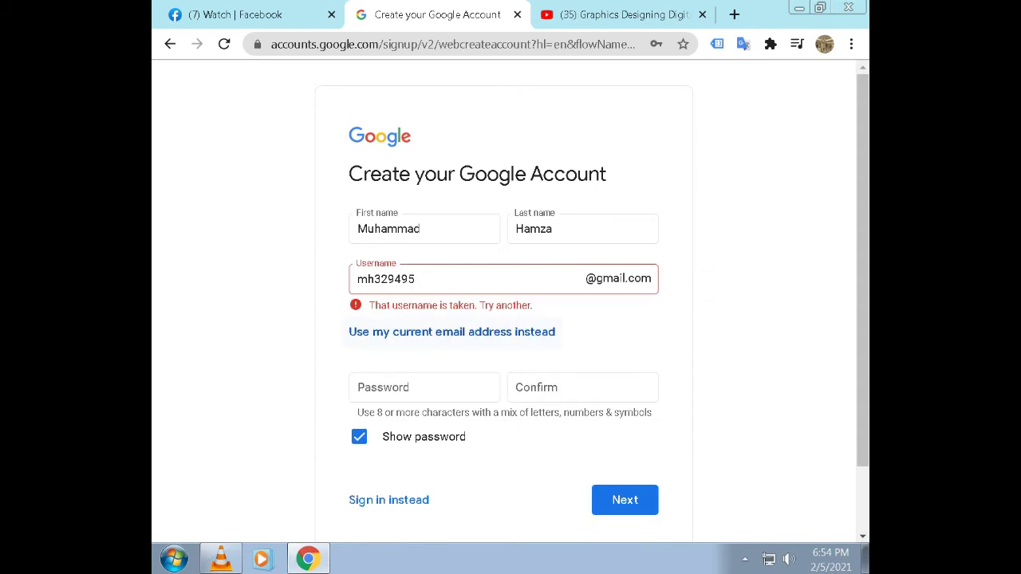
pyautogui.click(463, 280)
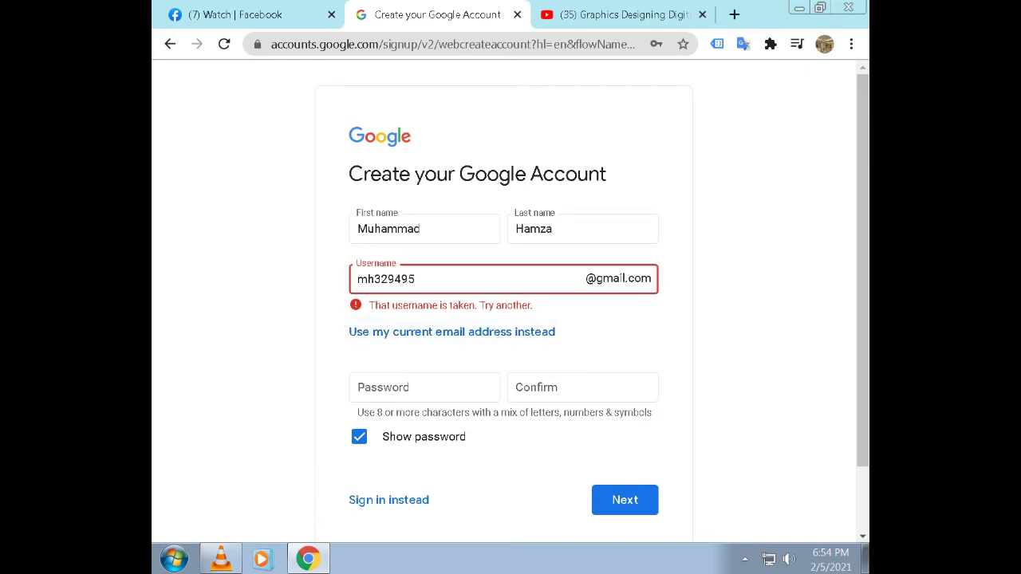
pyautogui.press('BackSpace')
pyautogui.press('BackSpace')
pyautogui.press('BackSpace')
pyautogui.press('BackSpace')
pyautogui.press('BackSpace')
pyautogui.press('BackSpace')
pyautogui.press('BackSpace')
pyautogui.press('BackSpace')
# Step: Try adding an underscore, then a hyphen, to the username; both are rejected
pyautogui.write('_')
pyautogui.press('Tab')
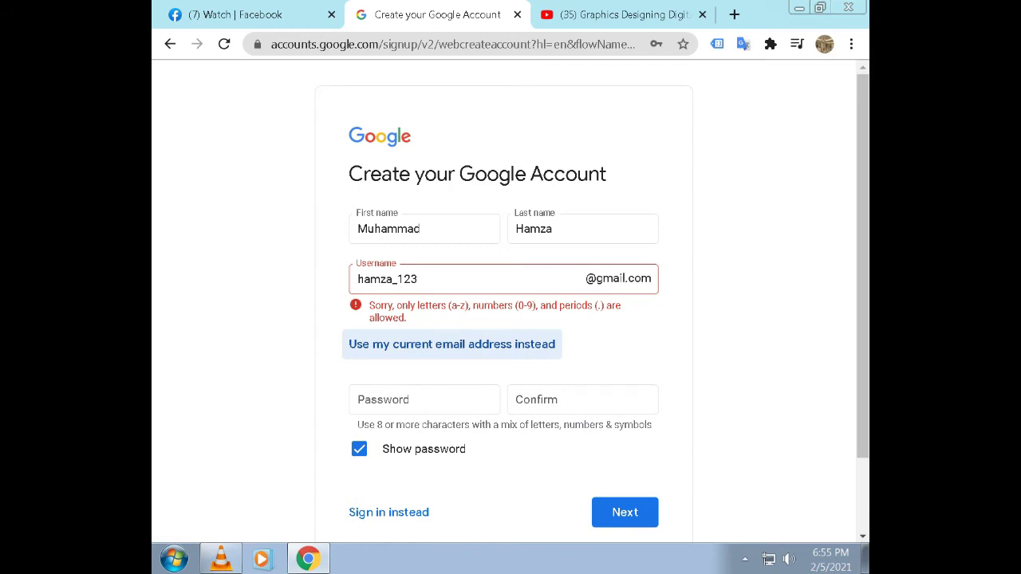
pyautogui.click(399, 279)
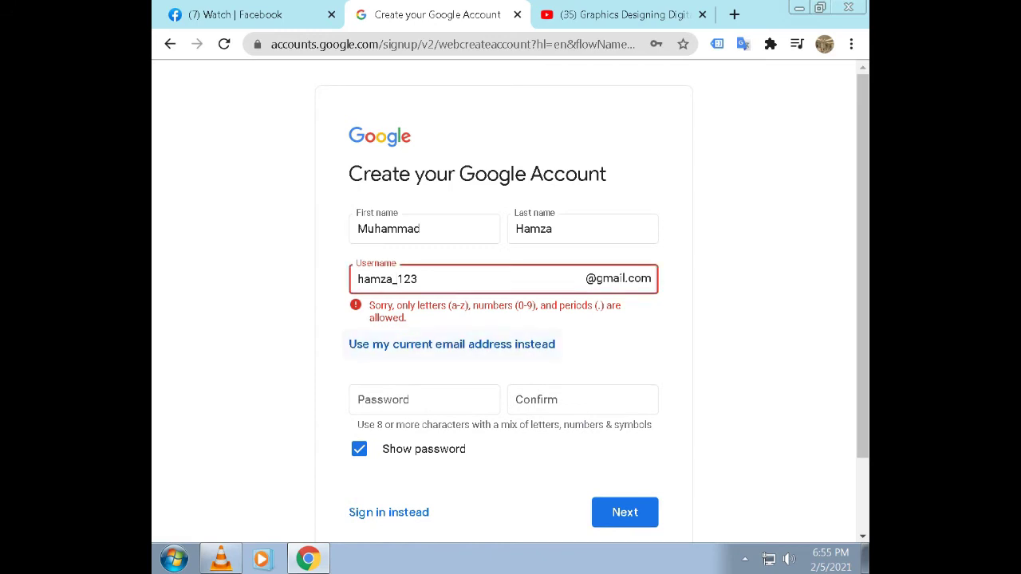
pyautogui.press('BackSpace')
pyautogui.write('-')
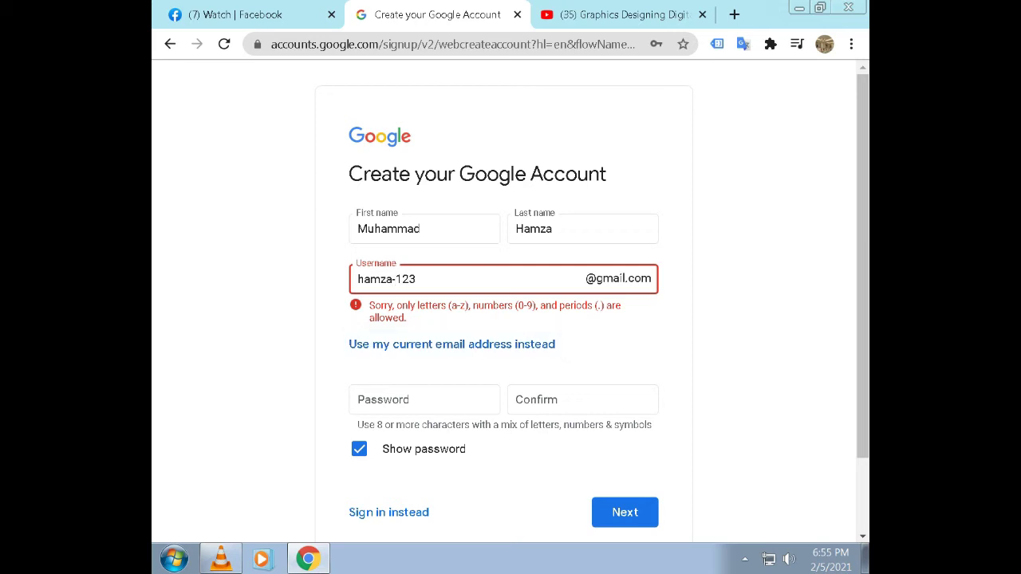
# Step: Replace the username's ending with the digits 786 and check its availability
pyautogui.hotkey('shift', 'Left')
pyautogui.hotkey('shift', 'Left')
pyautogui.hotkey('shift', 'Left')
pyautogui.hotkey('shift', 'Left')
pyautogui.write('7')
pyautogui.write('6')
pyautogui.press('BackSpace')
pyautogui.press('BackSpace')
pyautogui.write('786')
pyautogui.press('Tab')
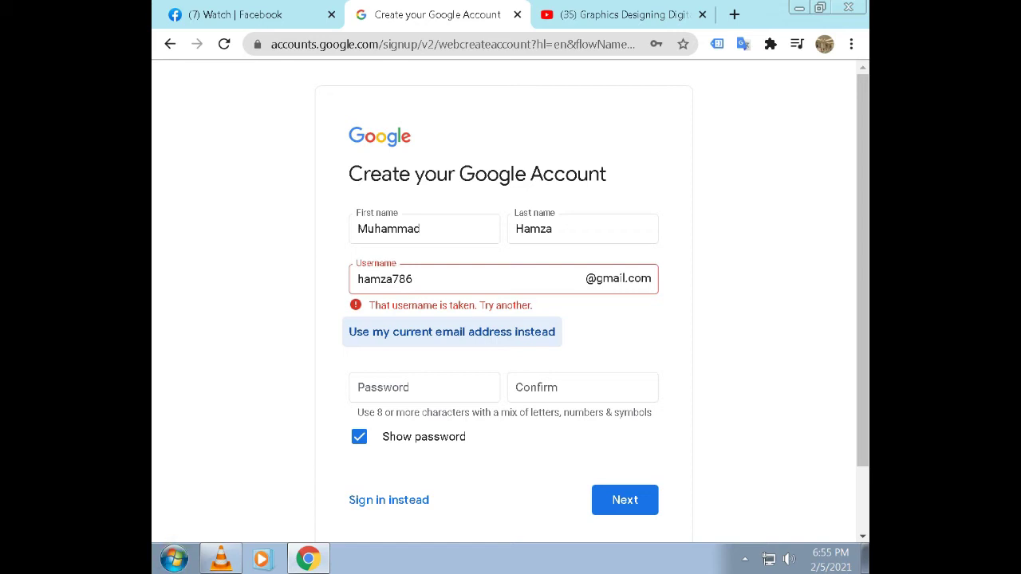
# Step: Try username variants with an extra 'm' and endings 007 and 01, checking each
pyautogui.click(358, 280)
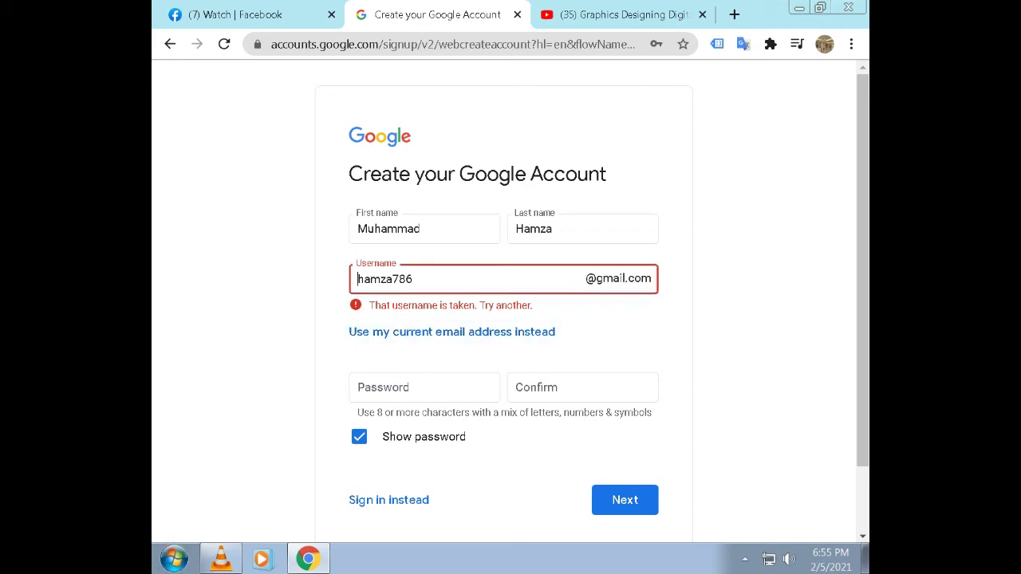
pyautogui.write('m')
pyautogui.press('BackSpace')
pyautogui.press('BackSpace')
pyautogui.press('BackSpace')
pyautogui.write('007')
pyautogui.press('Tab')
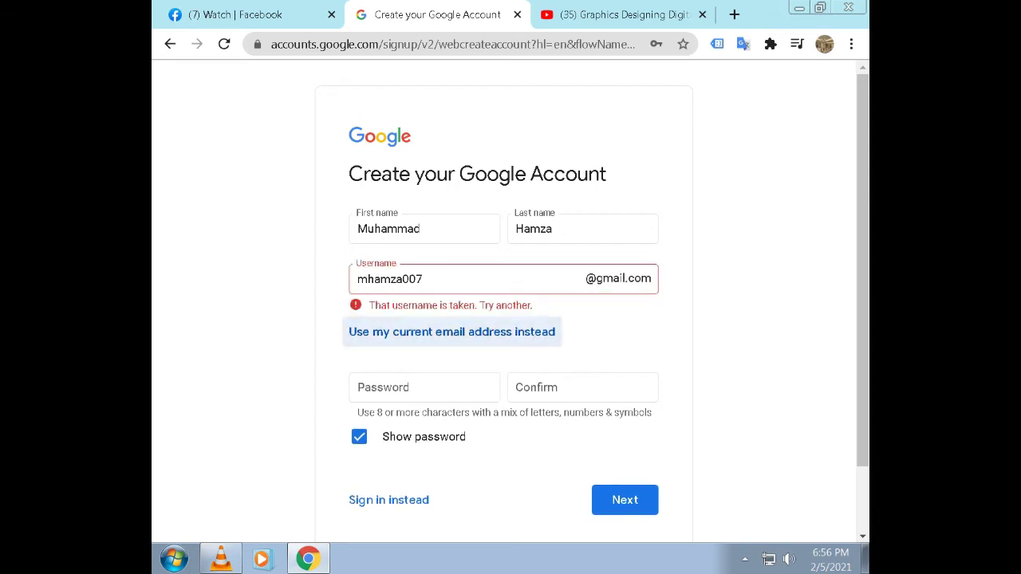
pyautogui.click(423, 279)
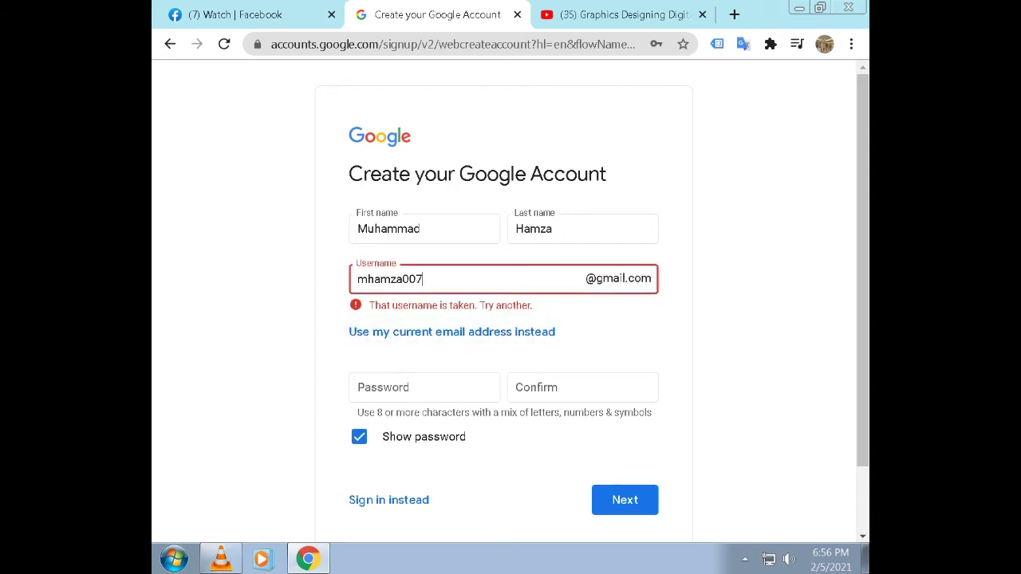
pyautogui.press('BackSpace')
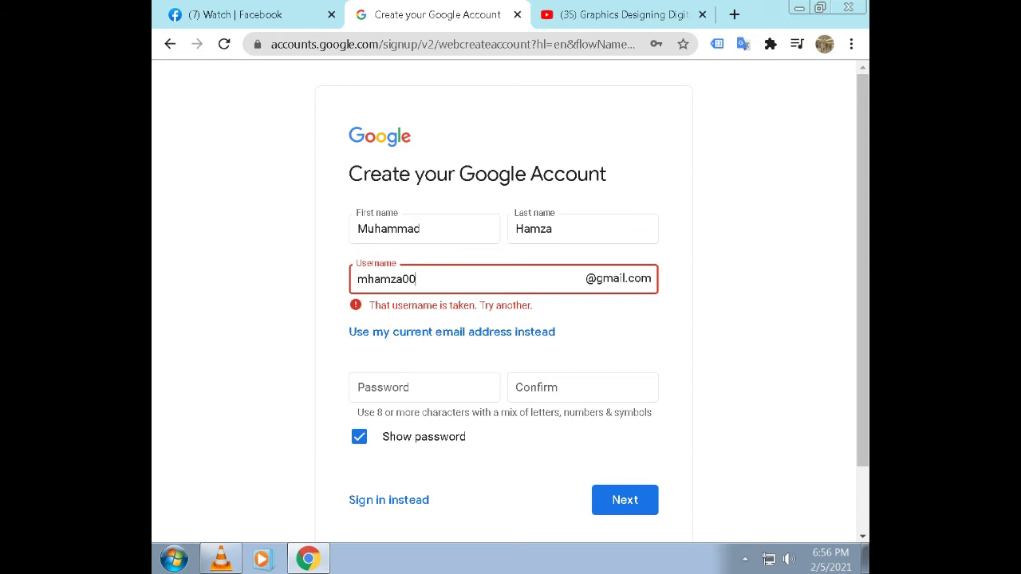
pyautogui.write('01')
pyautogui.press('Tab')
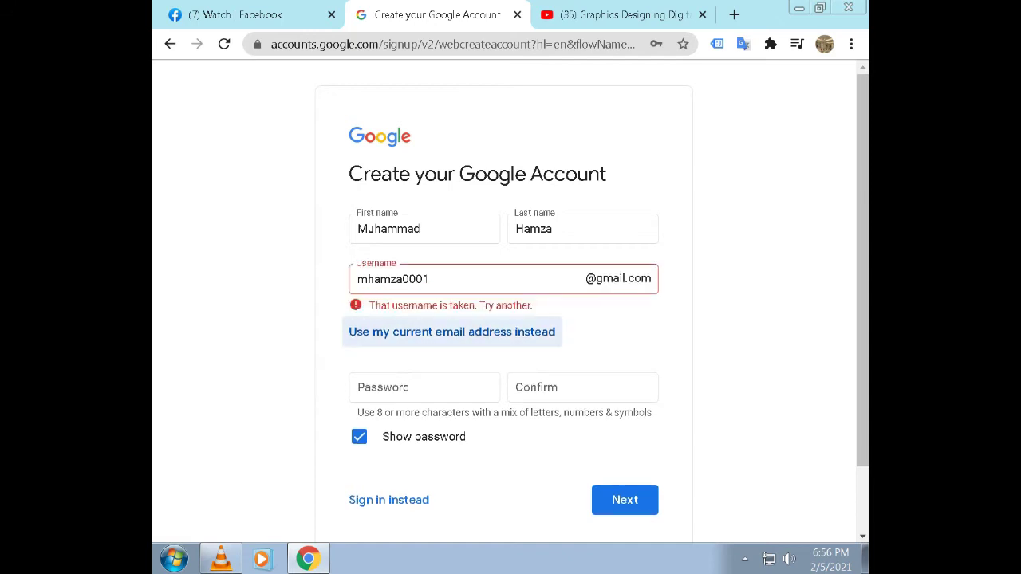
# Step: Trim trailing digits from the username and insert '_123'
pyautogui.click(429, 279)
pyautogui.press('BackSpace')
pyautogui.press('BackSpace')
pyautogui.press('BackSpace')
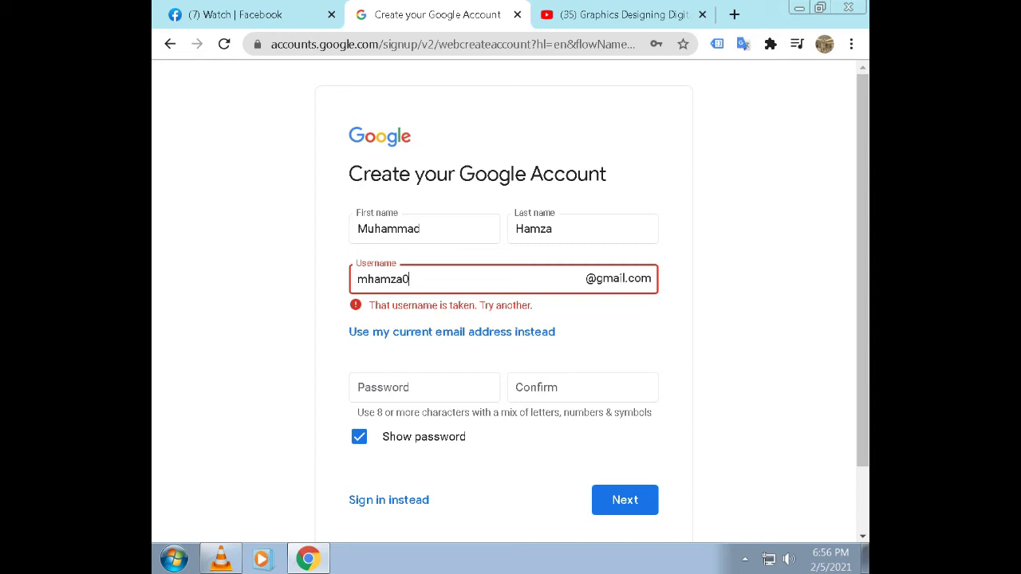
pyautogui.press('BackSpace')
pyautogui.press('Left')
pyautogui.write('_')
pyautogui.write('123')
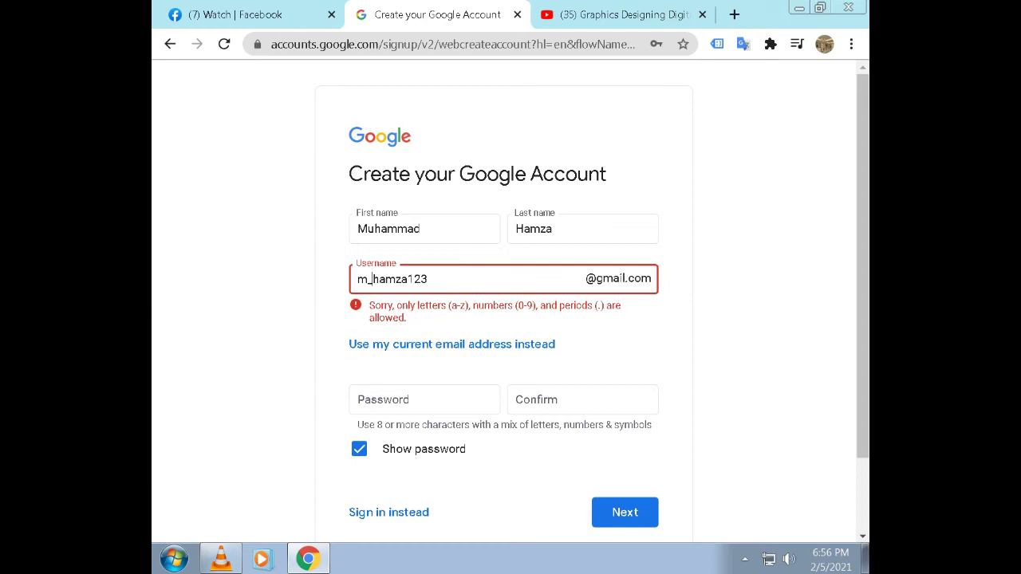
# Step: Remove the underscore and experiment with inserting the letters HD, G and hd
pyautogui.press('BackSpace')
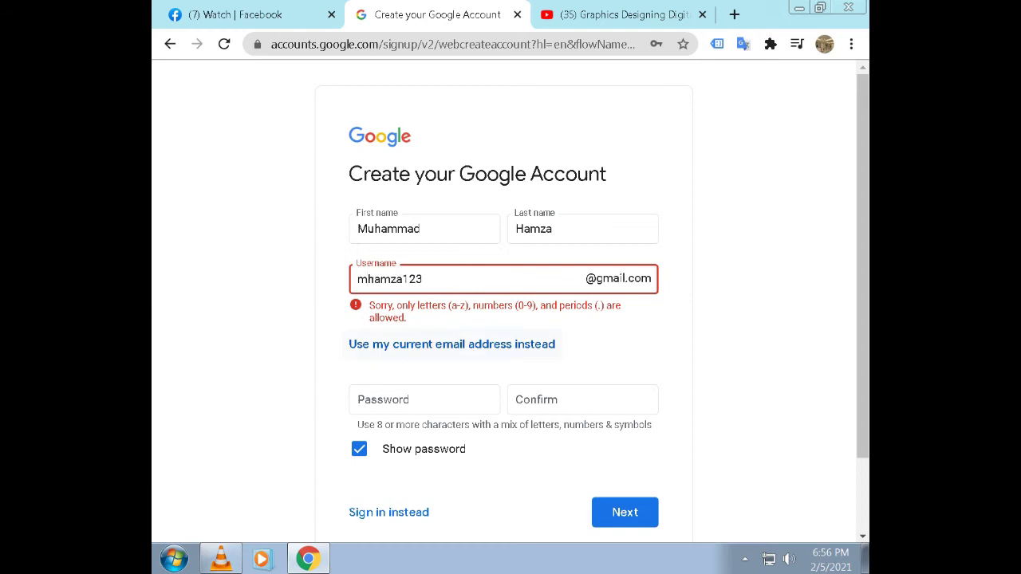
pyautogui.write('HD')
pyautogui.press('BackSpace')
pyautogui.press('BackSpace')
pyautogui.write('G')
pyautogui.press('BackSpace')
pyautogui.write('hd')
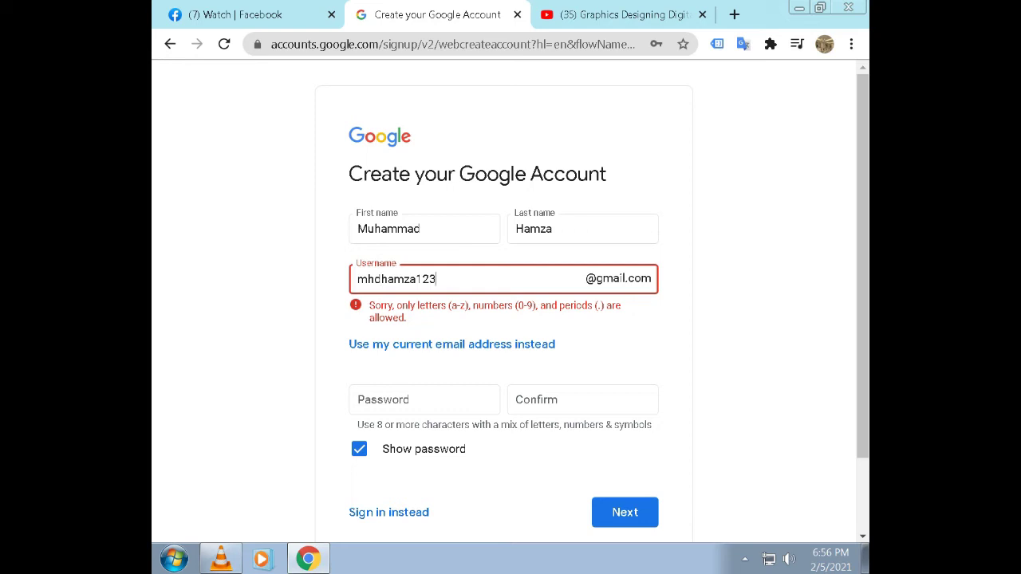
pyautogui.press('BackSpace')
pyautogui.press('BackSpace')
pyautogui.press('BackSpace')
pyautogui.press('BackSpace')
pyautogui.press('BackSpace')
pyautogui.press('BackSpace')
pyautogui.press('BackSpace')
pyautogui.press('BackSpace')
pyautogui.press('BackSpace')
pyautogui.press('BackSpace')
pyautogui.press('BackSpace')
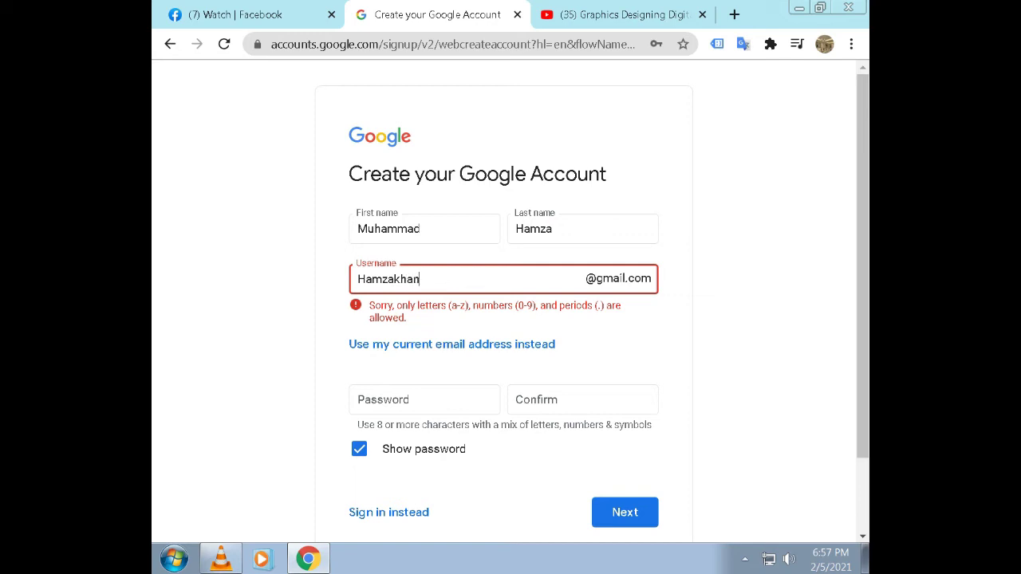
# Step: Rewrite the username as a mixed-case variant with 'Mhd' and the last name
pyautogui.press('Left')
pyautogui.press('Left')
# Step: Append the digits 876 to the username so it is accepted
pyautogui.write('876')
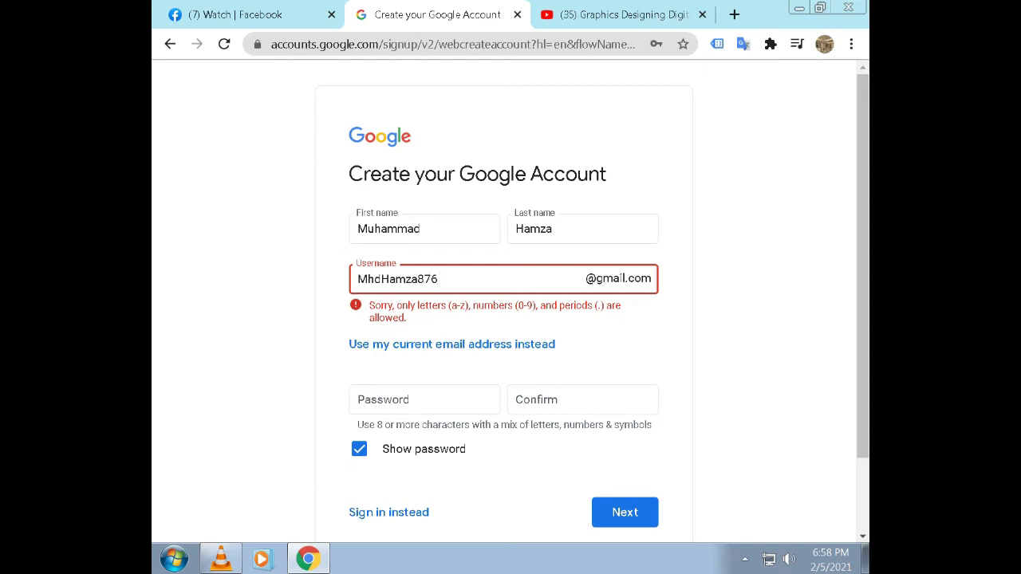
pyautogui.press('Tab')
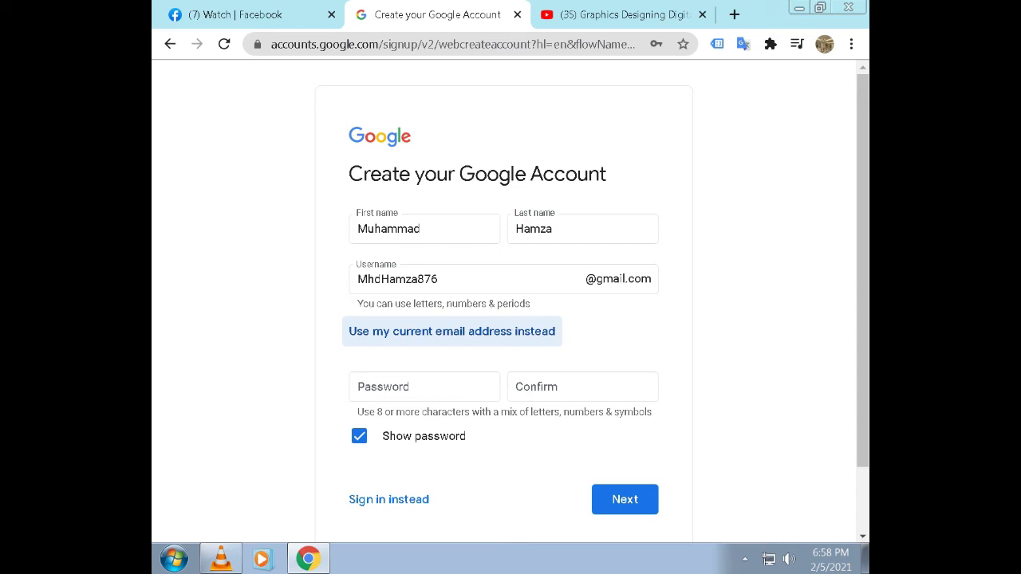
pyautogui.press('Tab')
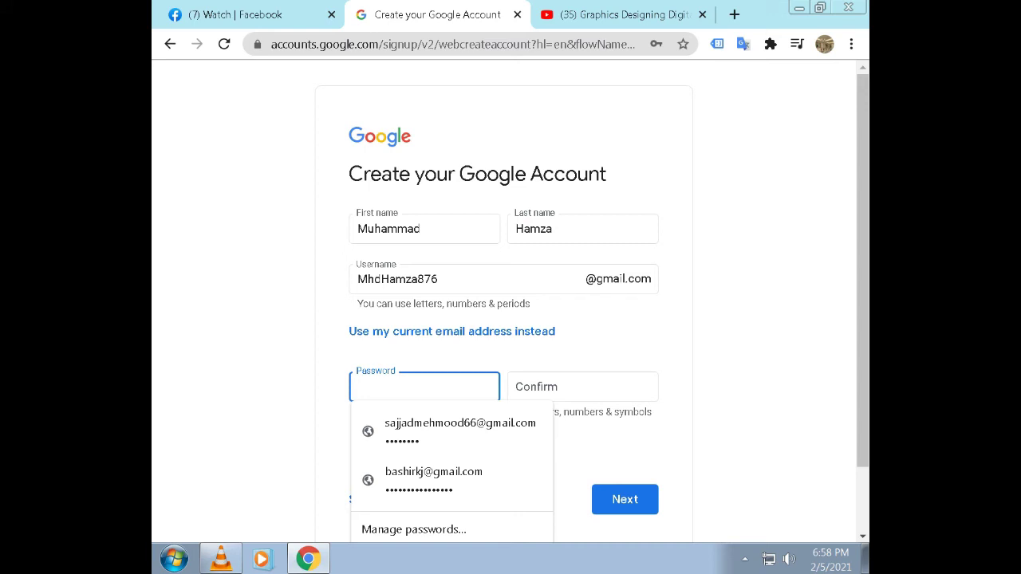
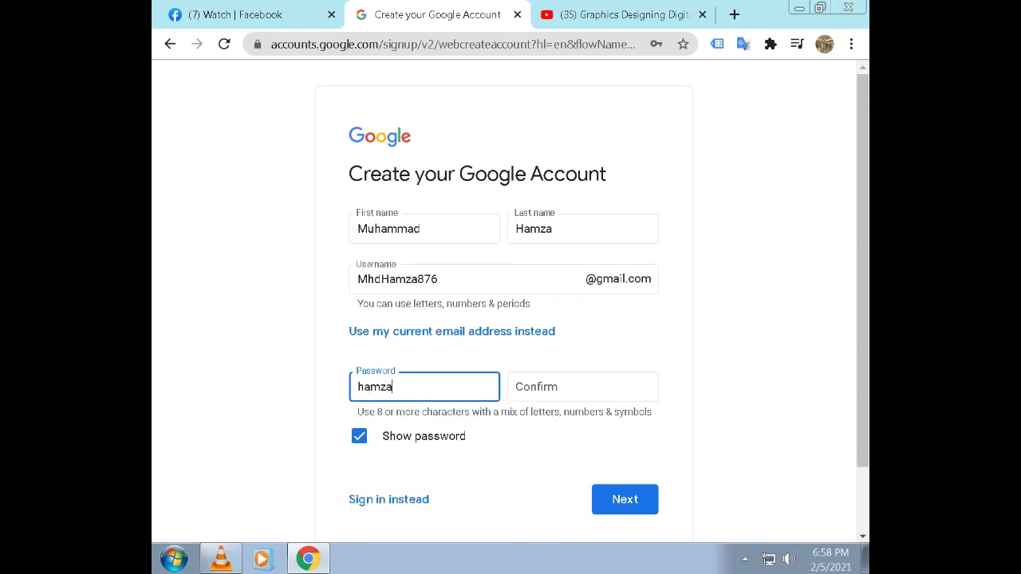
# Step: Enter the account password in both Password and Confirm, then submit the form
pyautogui.scroll(-2, 592, 302)
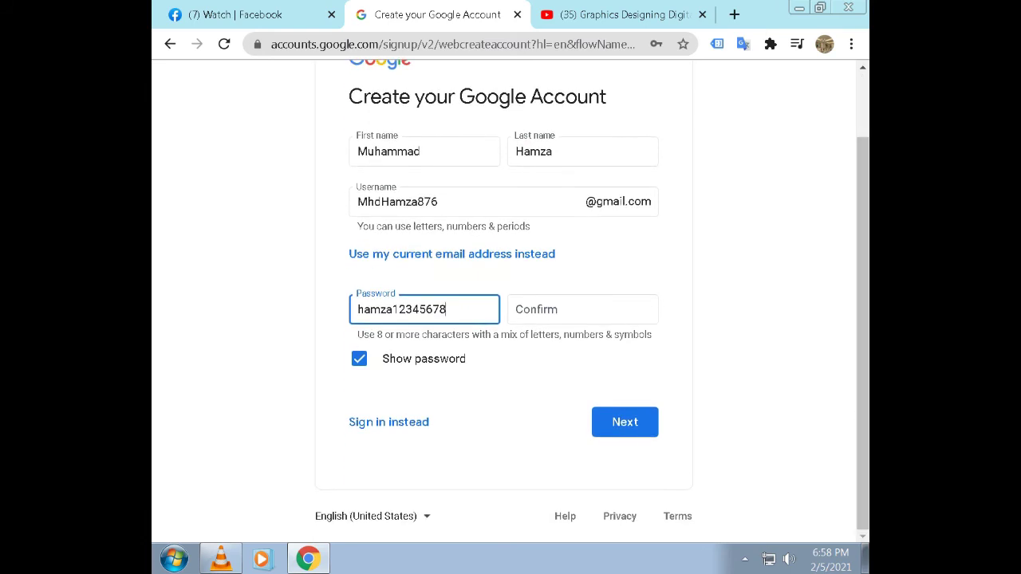
pyautogui.click(559, 310)
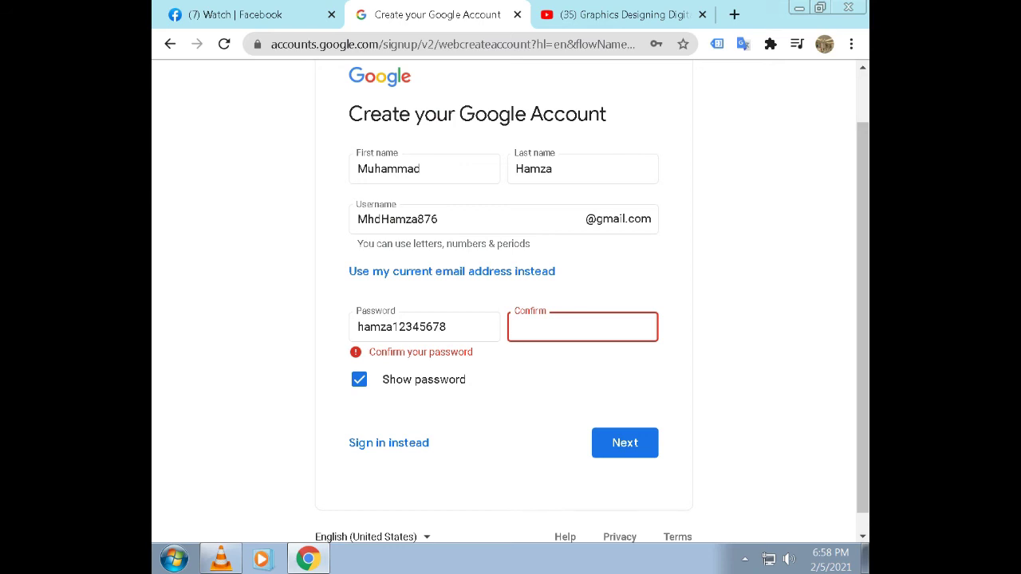
pyautogui.press('Return')
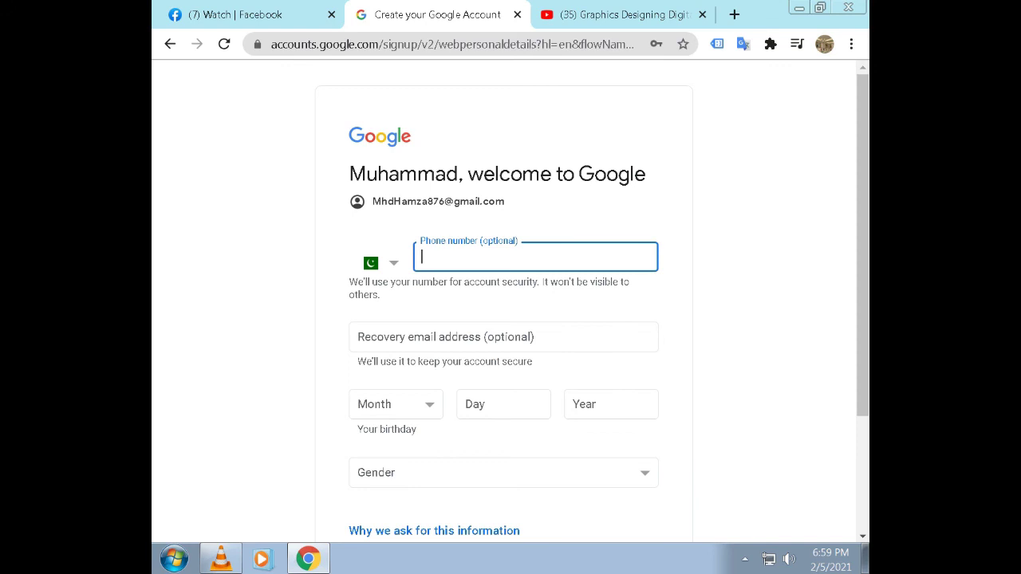
# Step: Enter birthday February 5, 1980, choose Male as gender, and continue
pyautogui.scroll(-2, 593, 306)
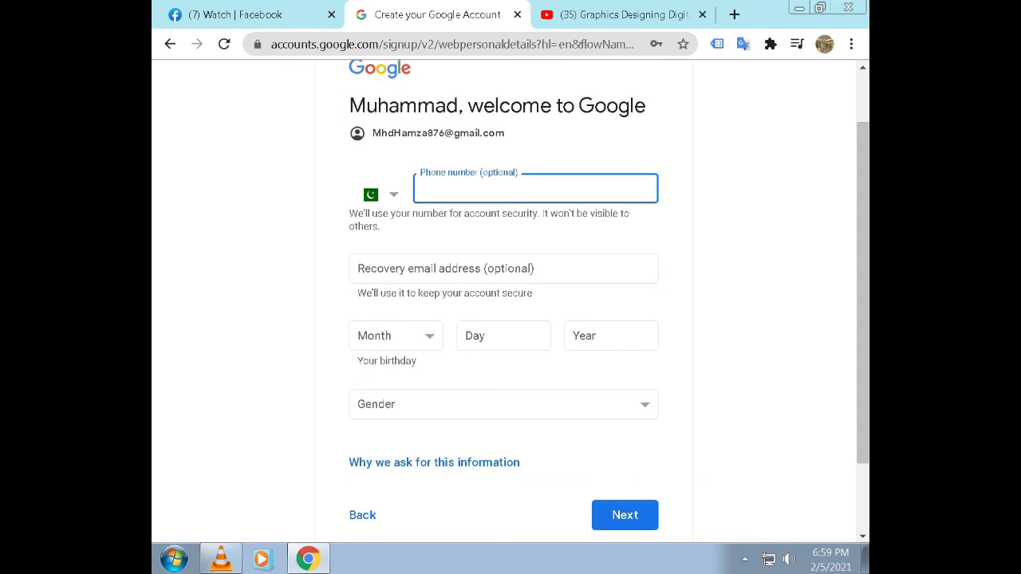
pyautogui.click(396, 335)
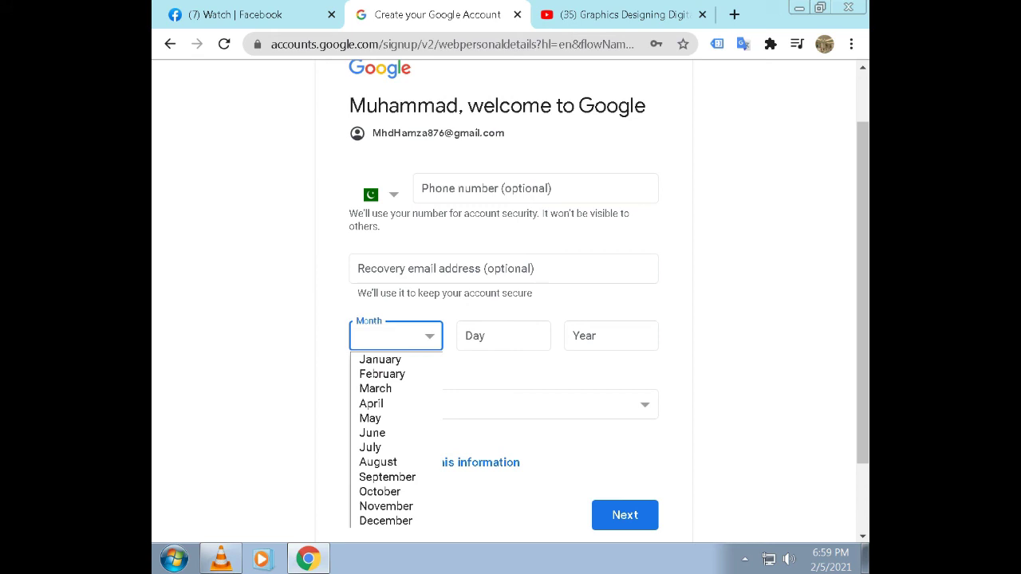
pyautogui.click(383, 374)
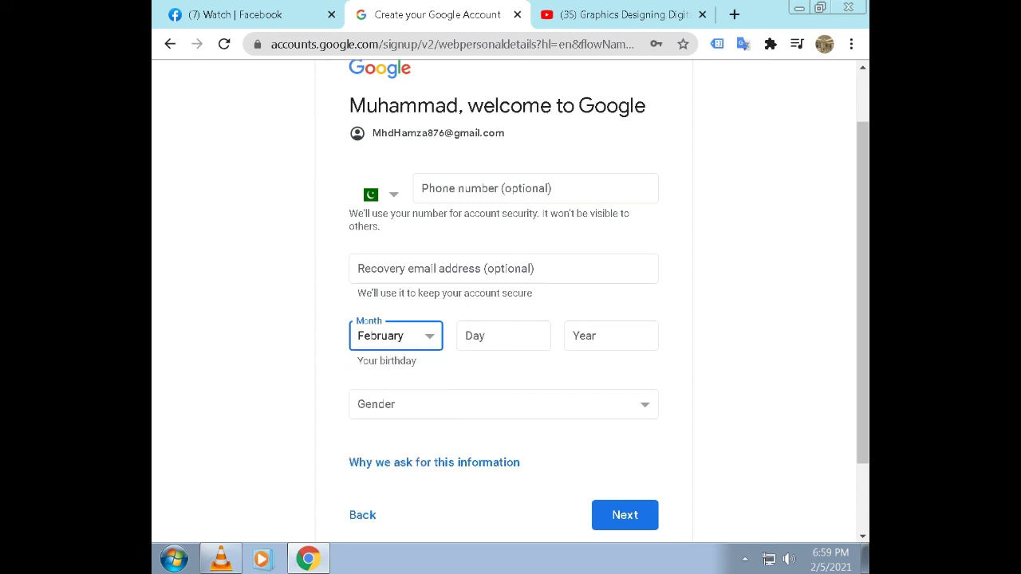
pyautogui.click(504, 336)
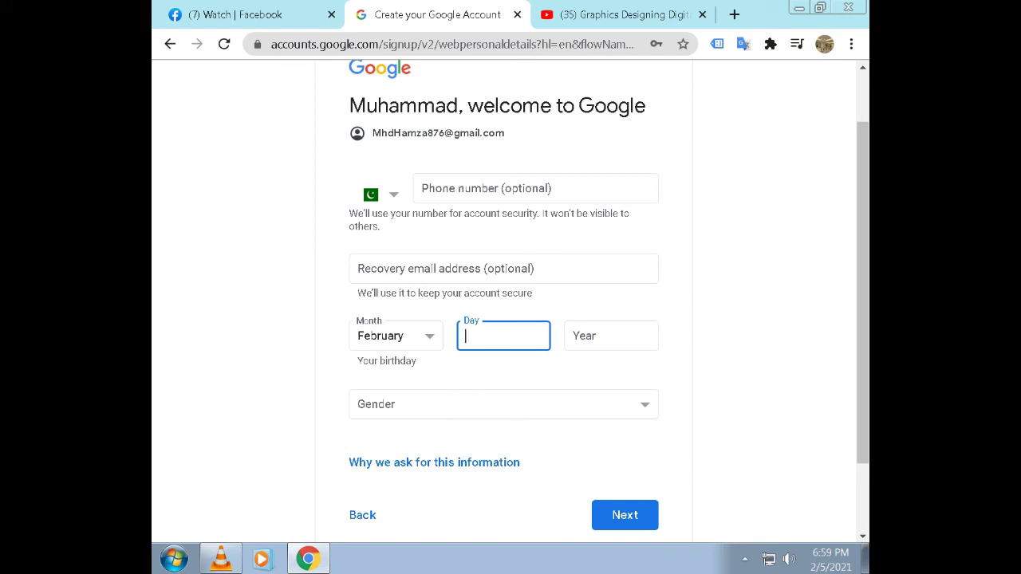
pyautogui.write('5')
pyautogui.click(611, 335)
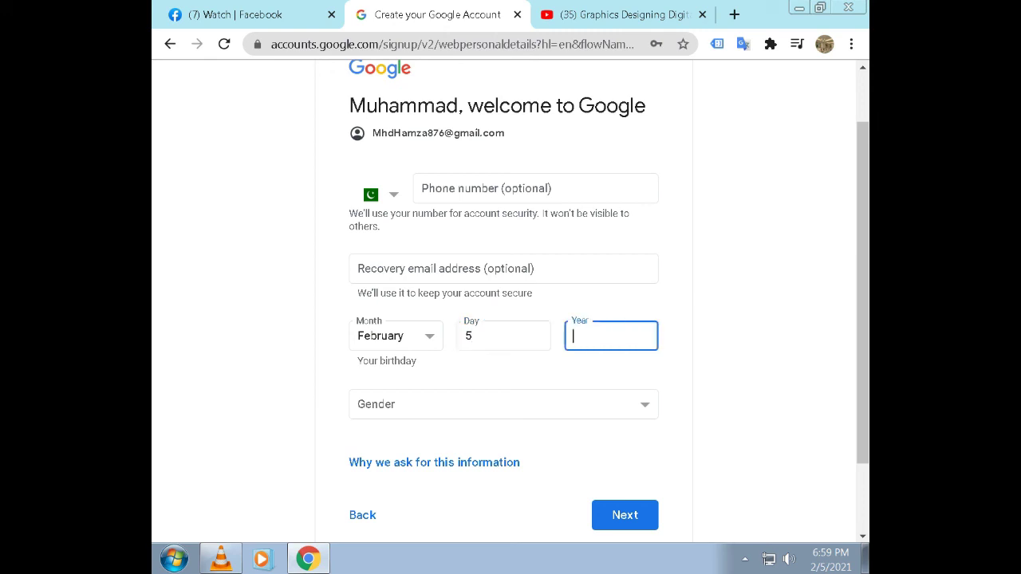
pyautogui.click(503, 404)
pyautogui.click(503, 405)
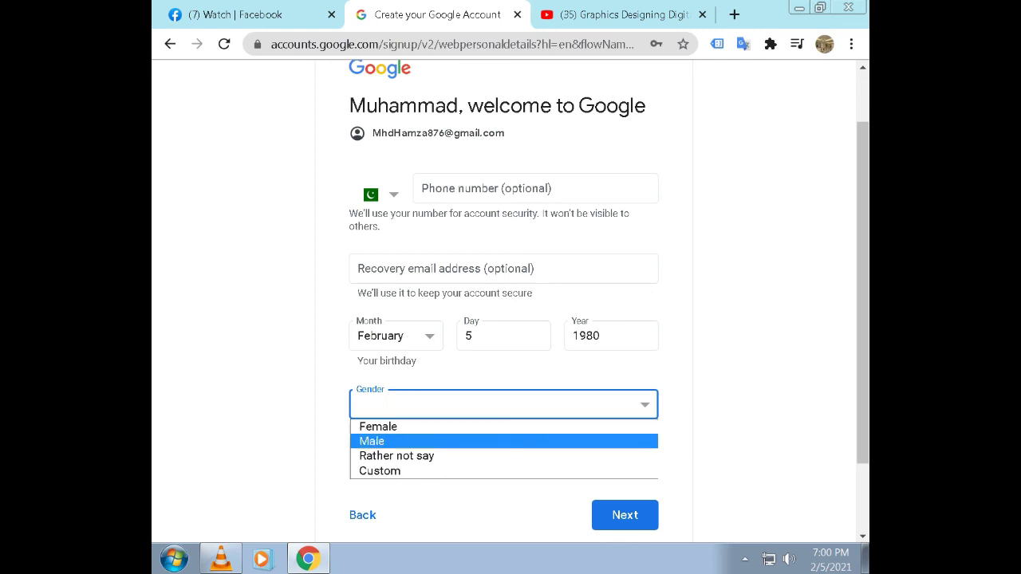
pyautogui.press('Return')
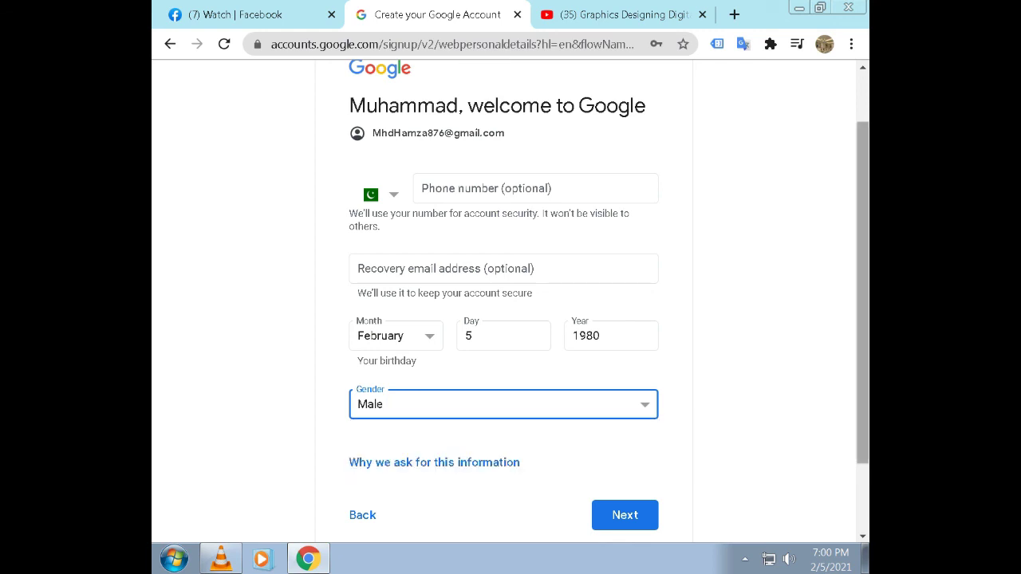
pyautogui.scroll(-2, 862, 319)
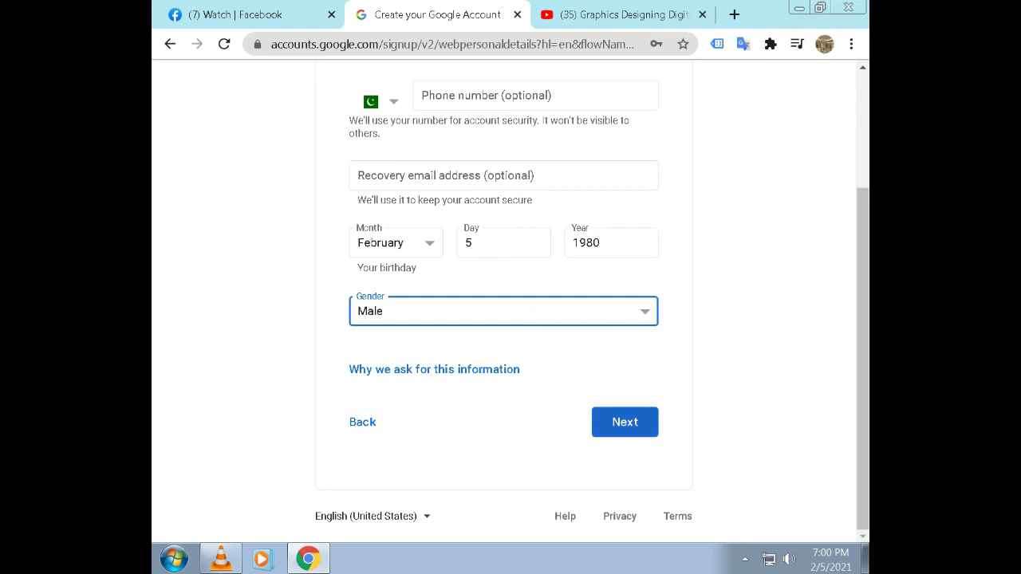
pyautogui.click(625, 422)
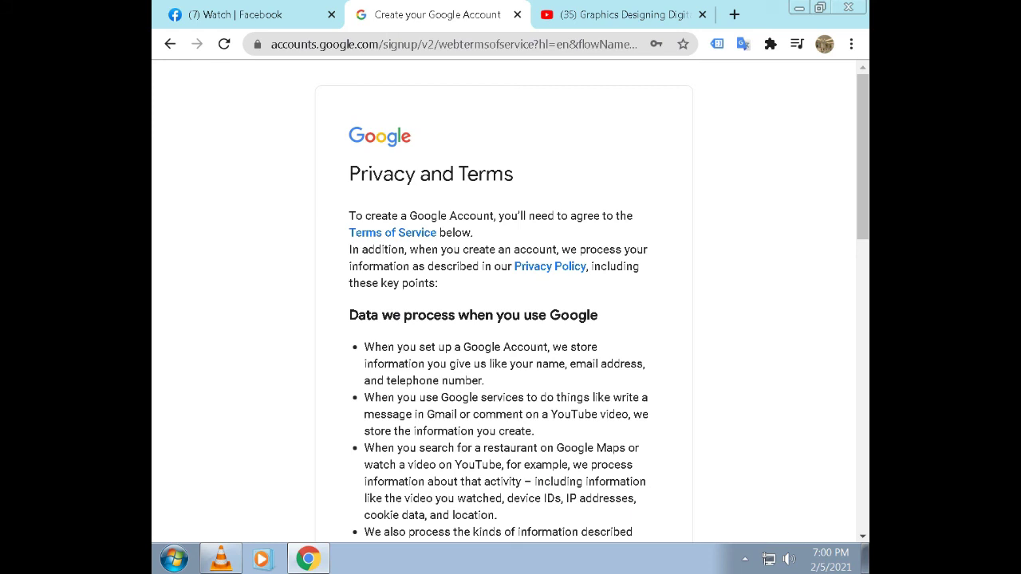
# Step: Expand More options in Privacy and Terms, click I agree, then switch to VLC
pyautogui.moveTo(863, 157); pyautogui.dragTo(863, 335)
pyautogui.scroll(-1, 511, 301)
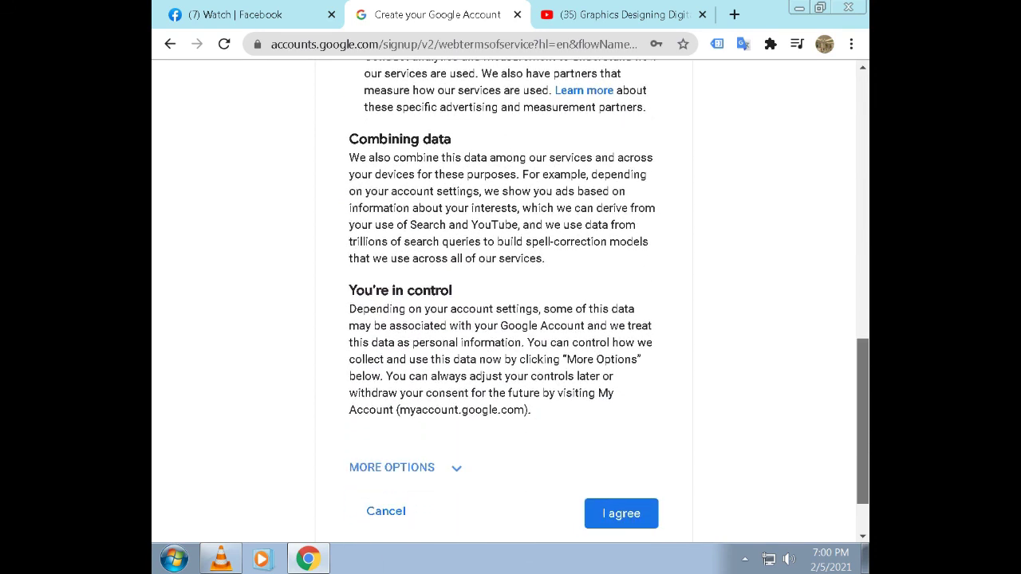
pyautogui.scroll(-1, 510, 301)
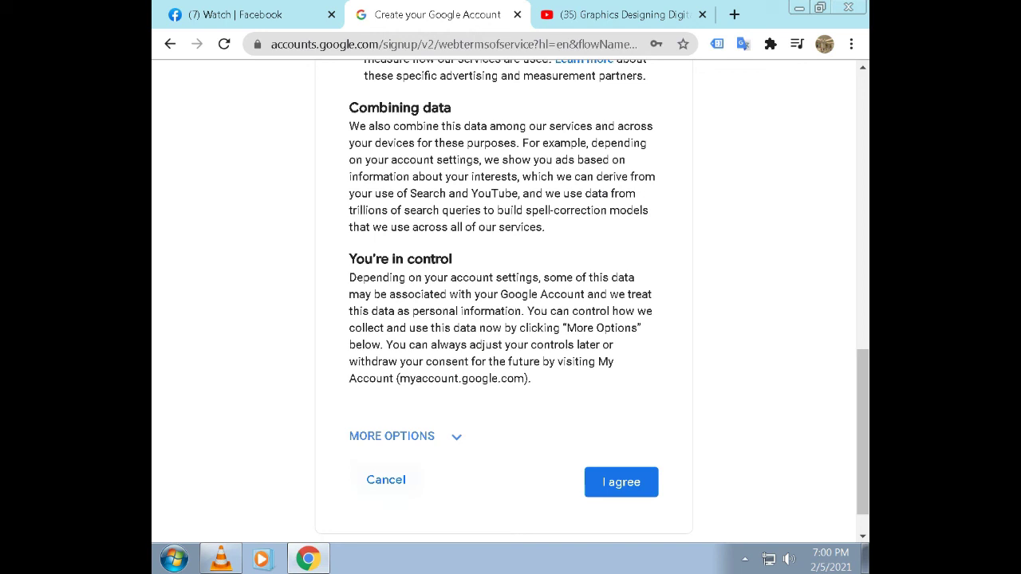
pyautogui.click(406, 436)
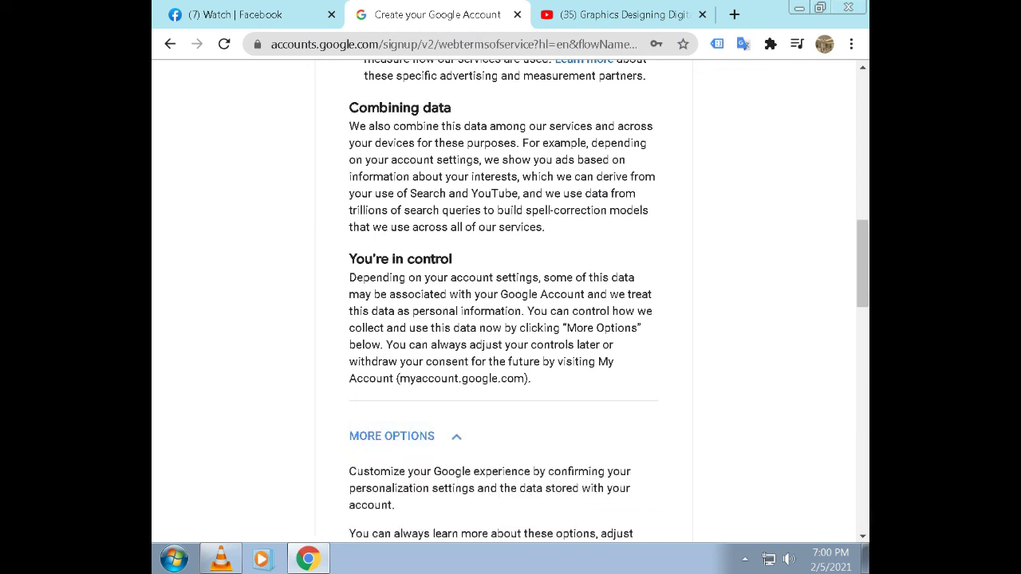
pyautogui.scroll(-7, 511, 301)
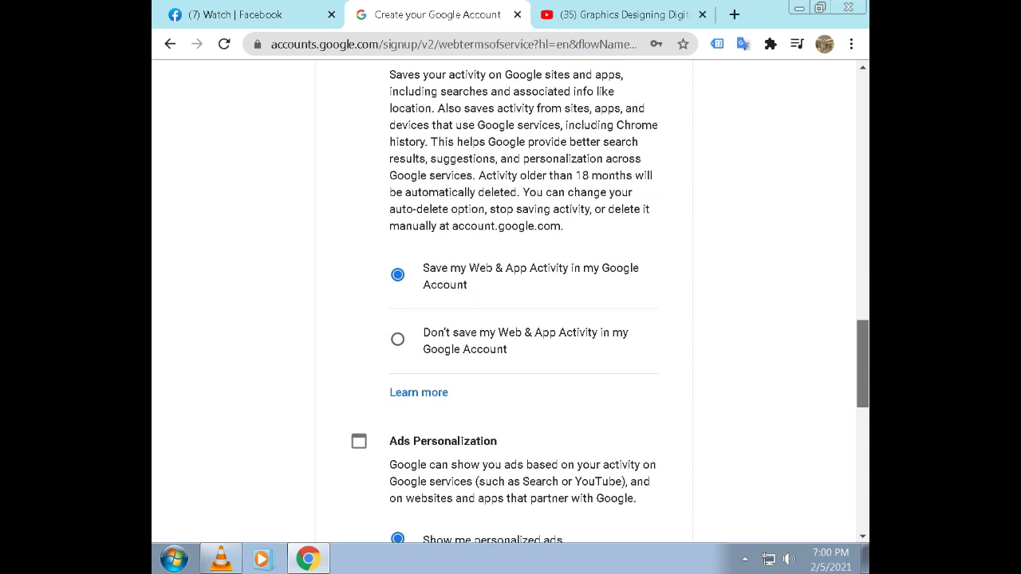
pyautogui.scroll(-9, 511, 301)
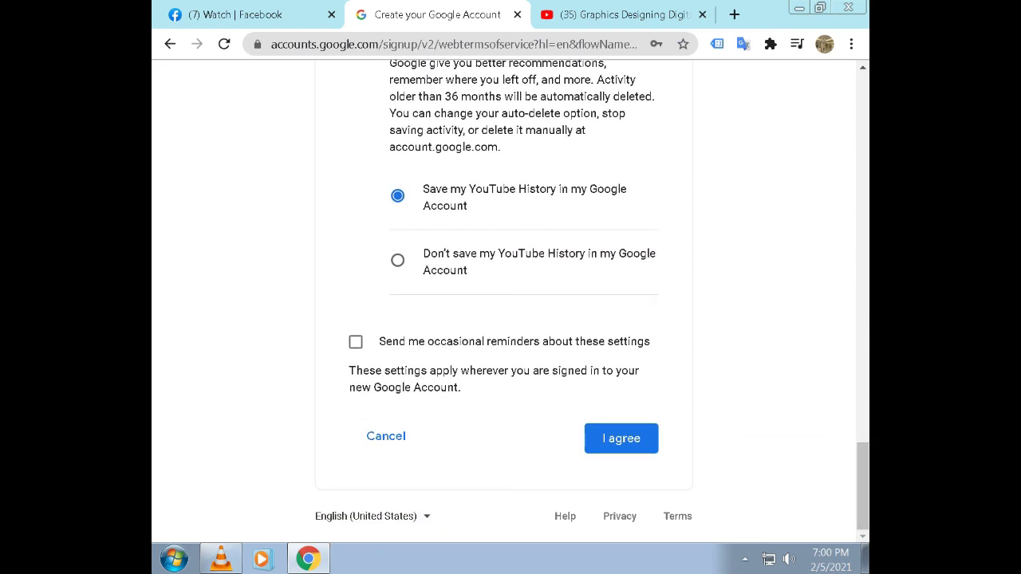
pyautogui.click(620, 438)
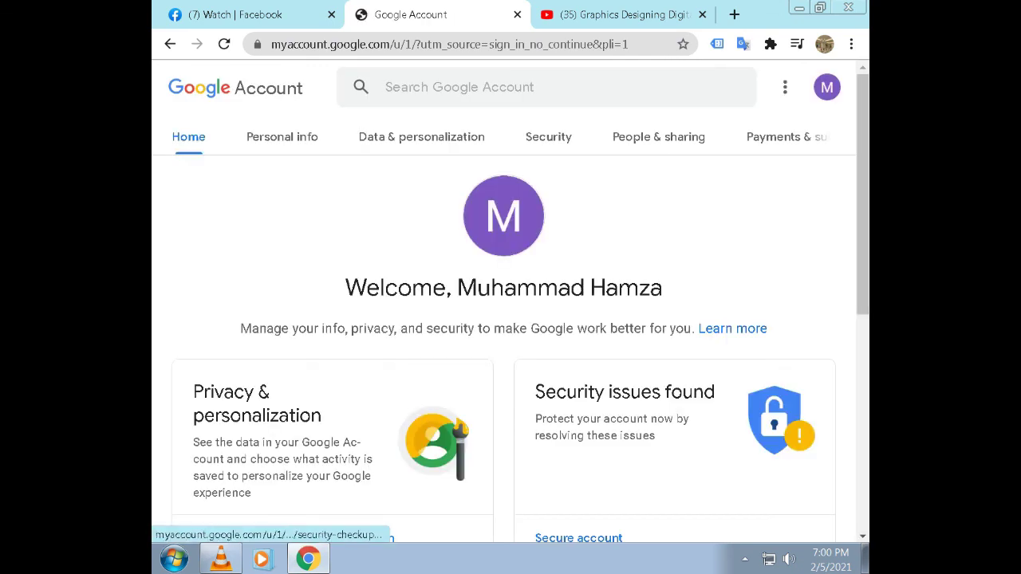
pyautogui.scroll(-2, 510, 320)
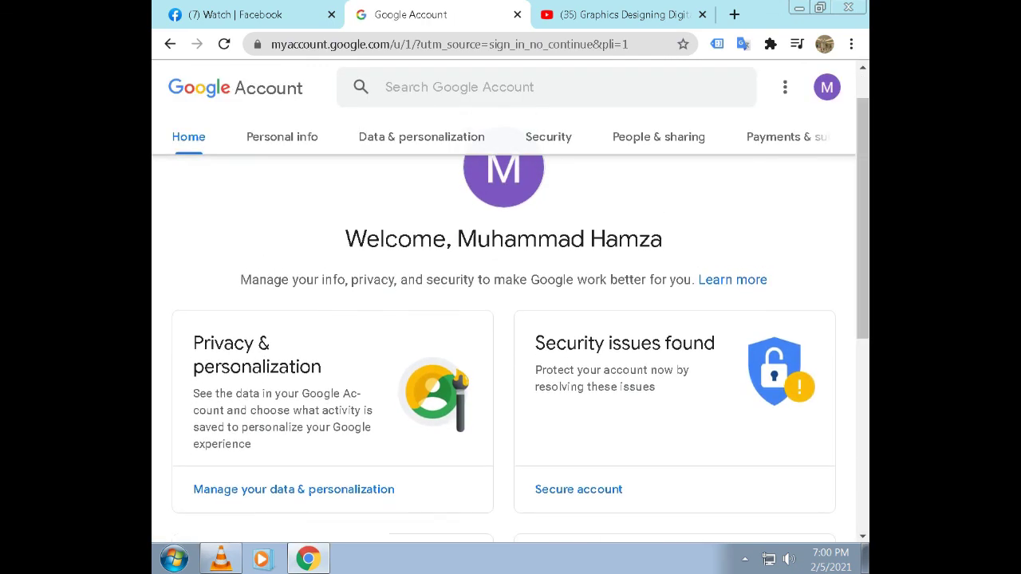
pyautogui.hotkey('alt', 'Tab')
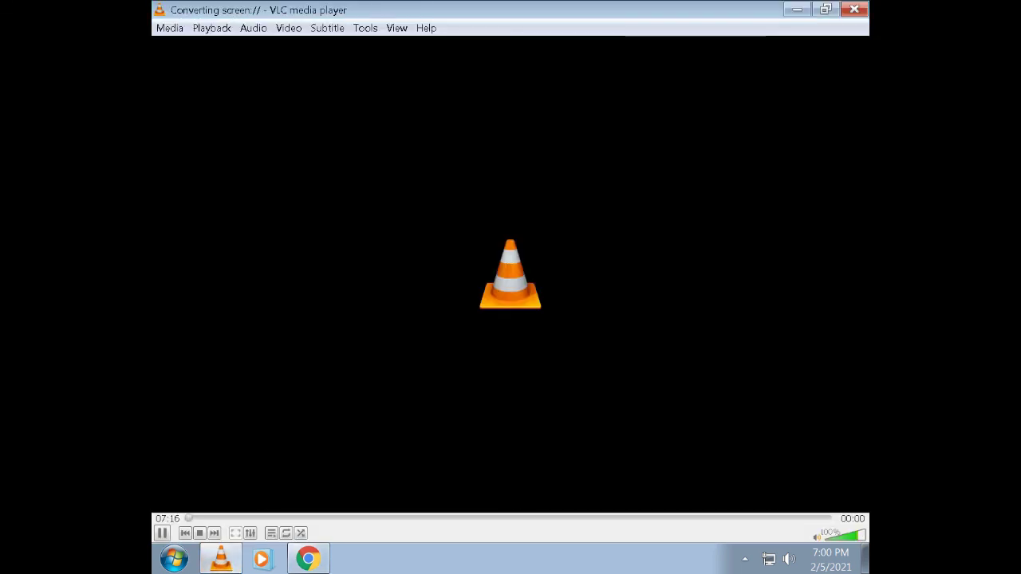